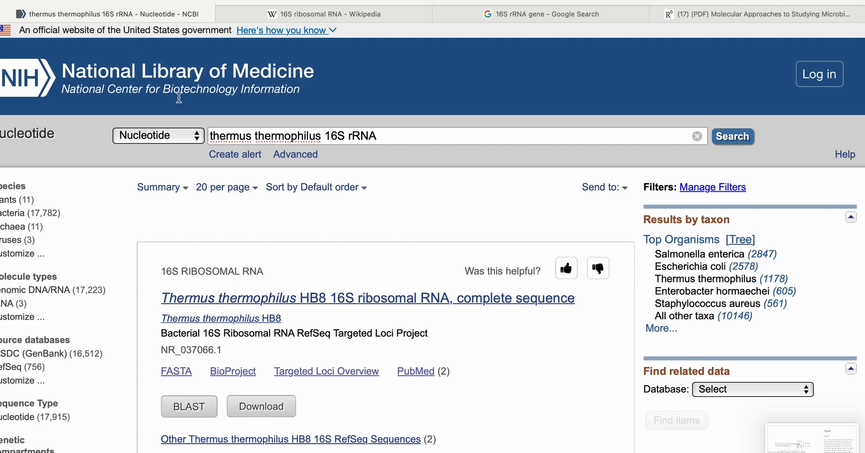
# - Look through the list of searchable NCBI databases, leaving Nucleotide as the selected database
pyautogui.click(196, 137)
pyautogui.click(196, 137)
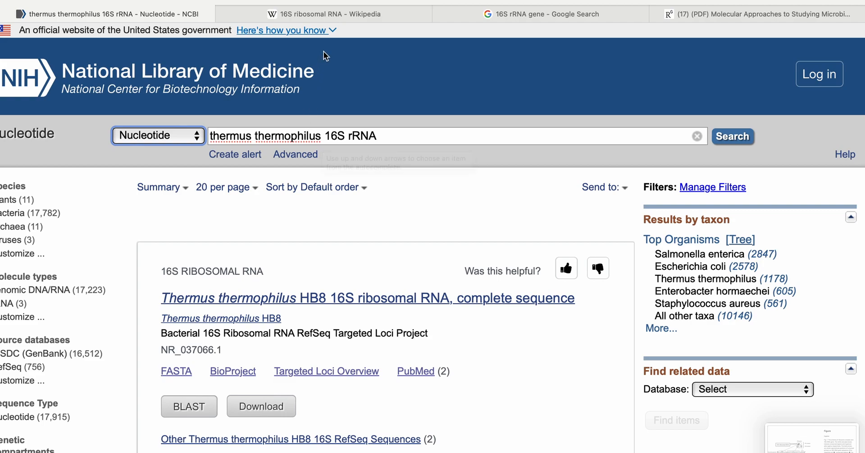
pyautogui.click(193, 136)
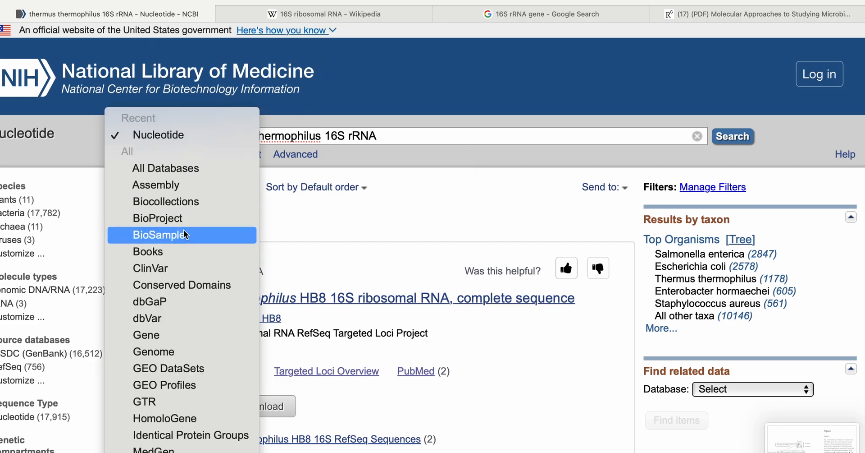
pyautogui.scroll(-10, 196, 320)
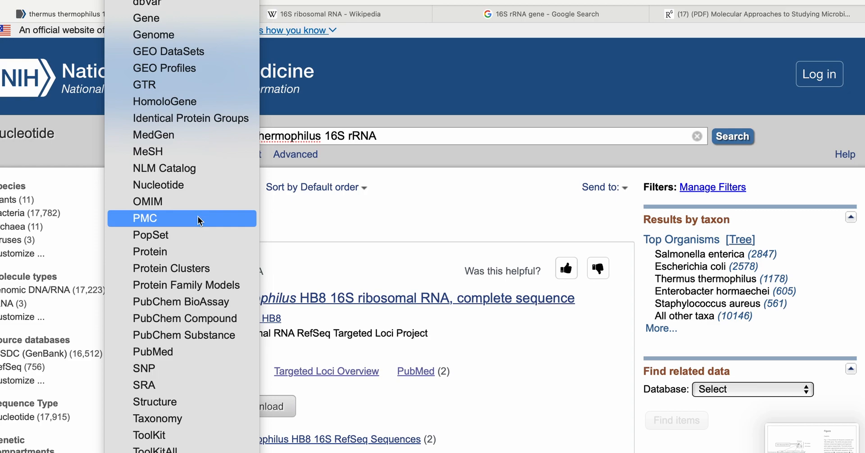
pyautogui.click(396, 103)
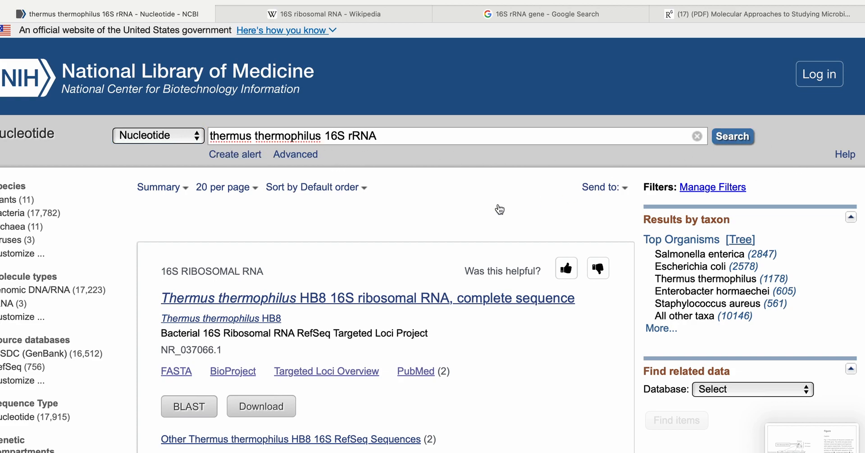
# - Examine the Thermus thermophilus 16S rRNA search results, checking the total count and the molecule type and length of the first records
pyautogui.scroll(-3, 500, 209)
pyautogui.scroll(1, 500, 209)
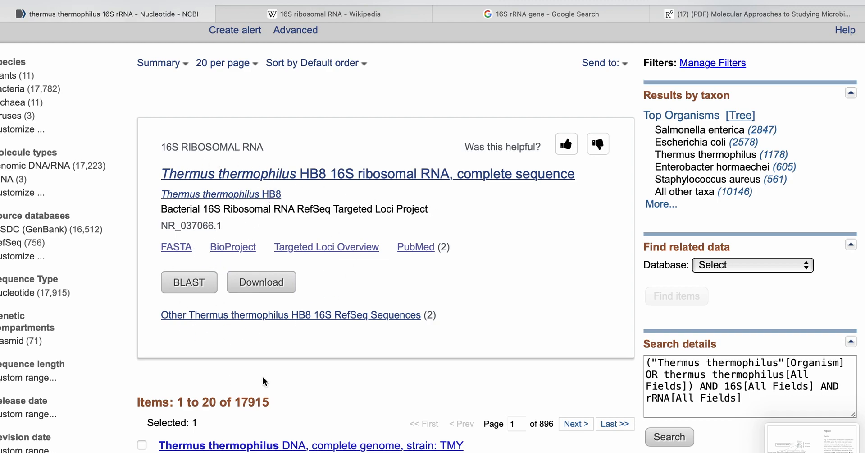
pyautogui.scroll(-2, 263, 379)
pyautogui.scroll(-1, 263, 377)
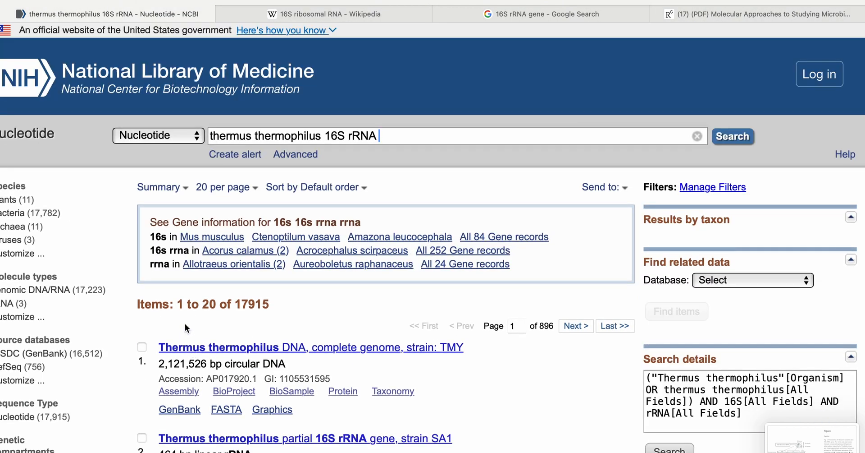
pyautogui.moveTo(235, 305); pyautogui.dragTo(280, 307)
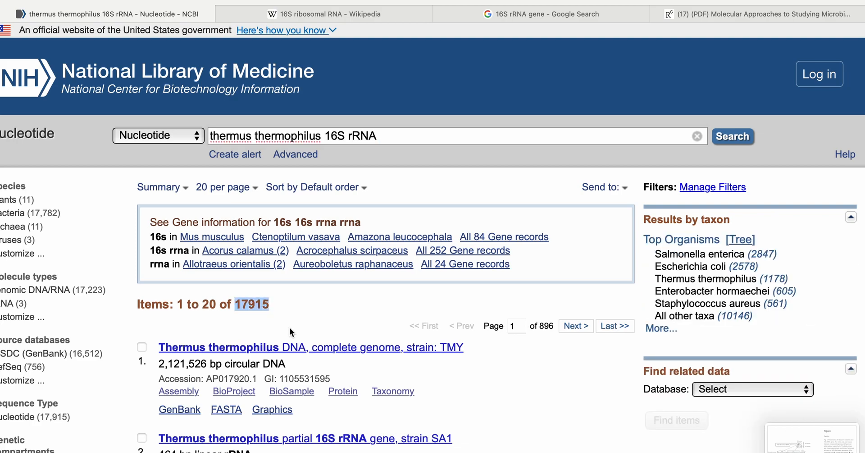
pyautogui.scroll(-5, 289, 326)
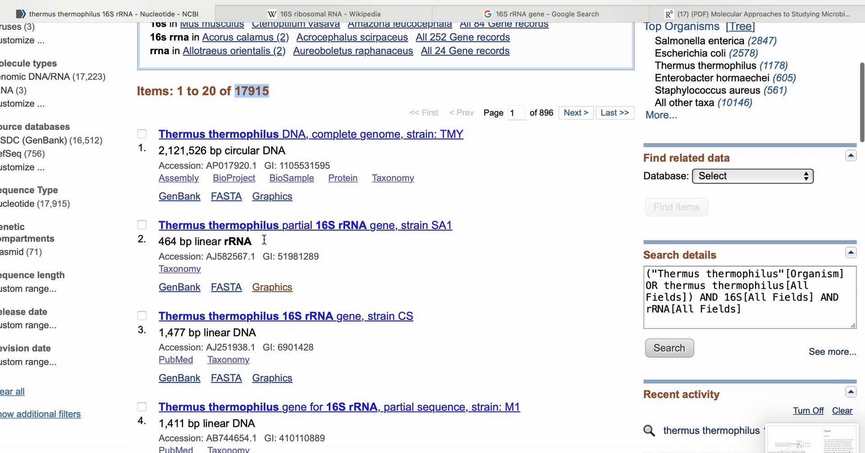
pyautogui.moveTo(288, 151); pyautogui.dragTo(207, 143)
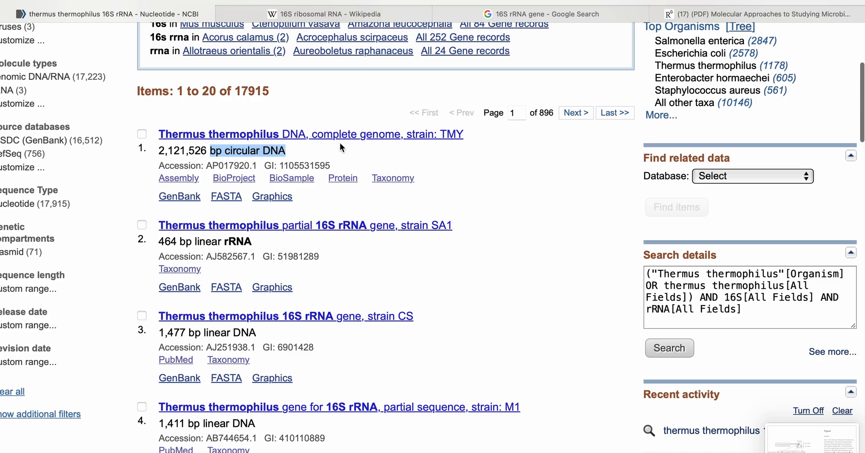
pyautogui.scroll(-2, 356, 170)
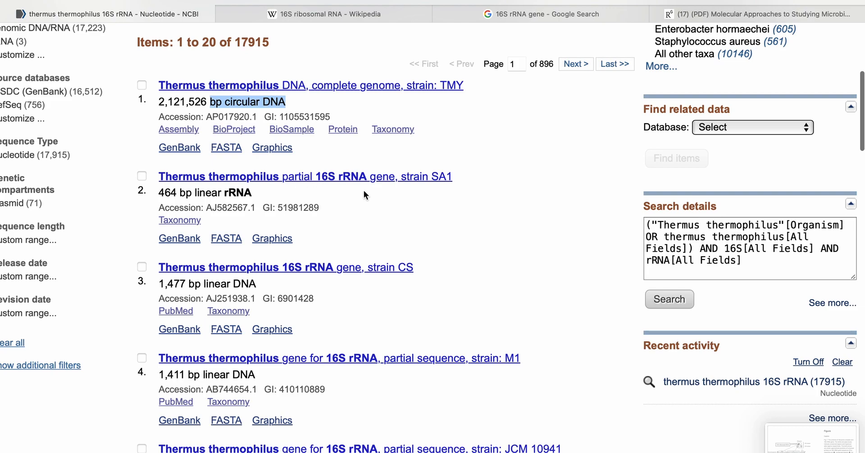
pyautogui.scroll(-3, 315, 222)
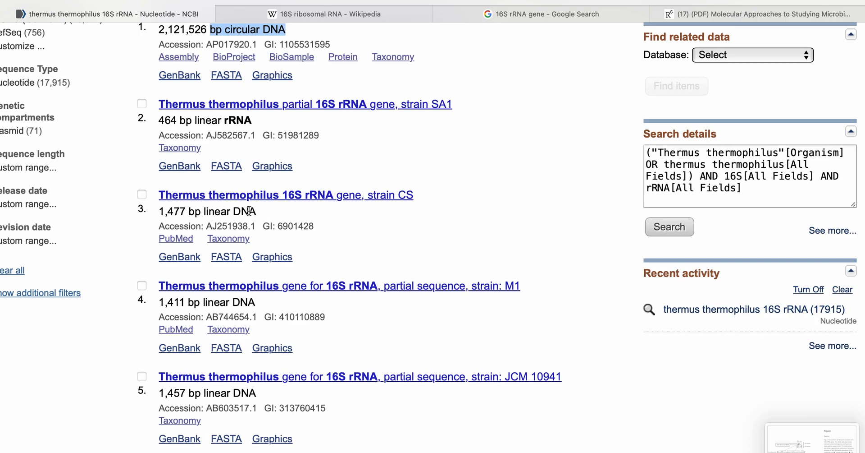
pyautogui.click(158, 215)
pyautogui.moveTo(159, 215); pyautogui.dragTo(191, 209)
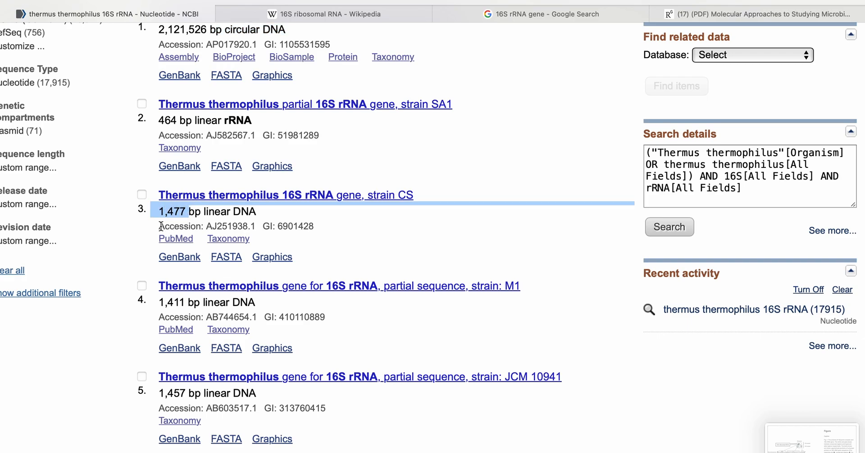
pyautogui.click(342, 236)
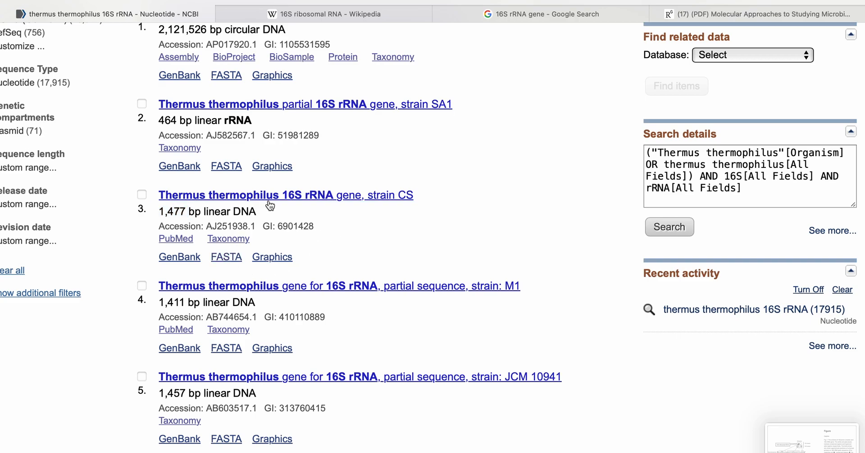
# - Select the Thermus thermophilus 16S rRNA gene, strain CS record and send its complete record to the Clipboard
pyautogui.click(142, 195)
pyautogui.scroll(1, 361, 231)
pyautogui.scroll(2, 362, 231)
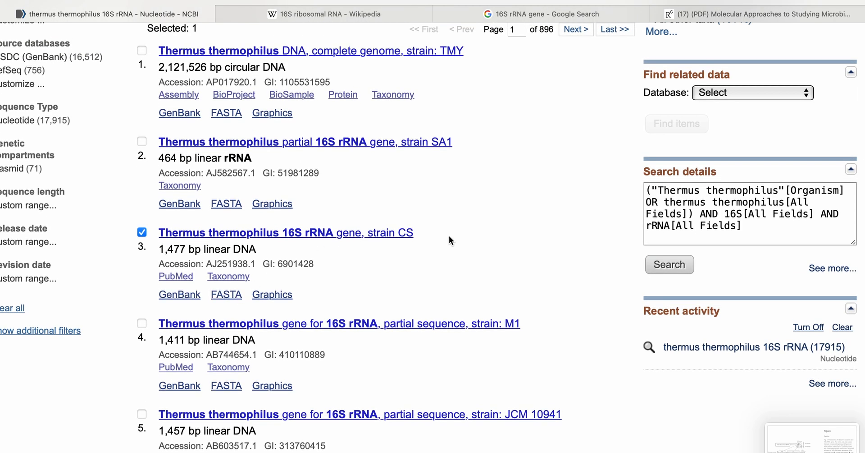
pyautogui.scroll(10, 449, 236)
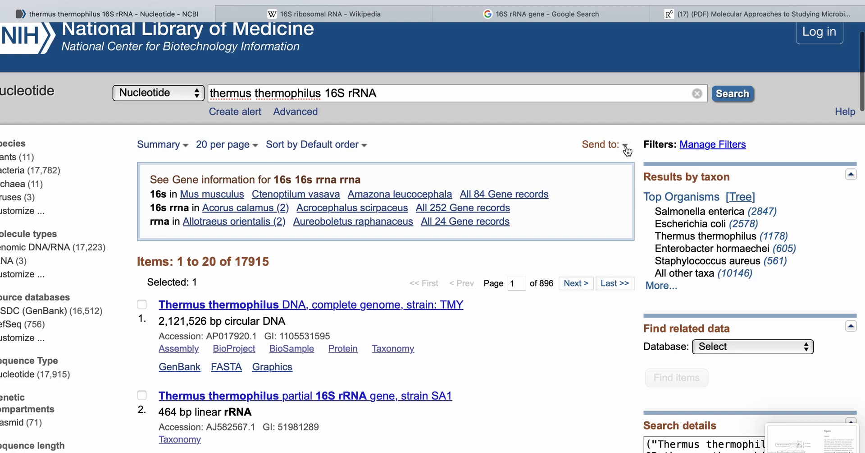
pyautogui.click(626, 147)
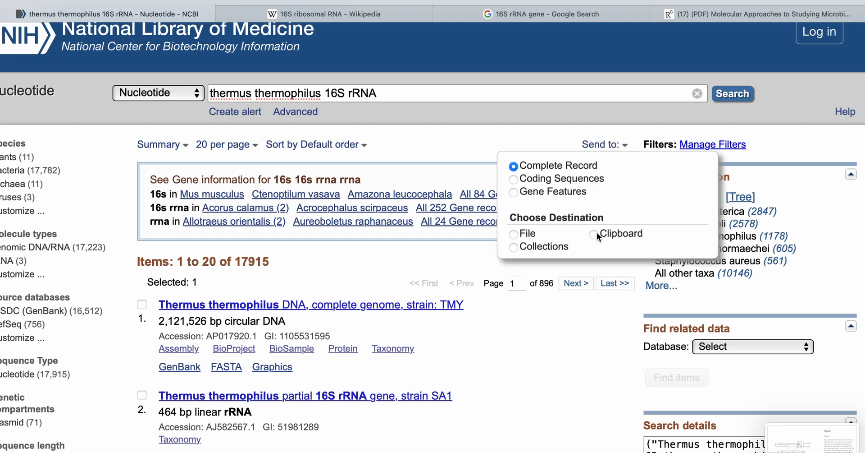
pyautogui.click(594, 234)
pyautogui.click(567, 300)
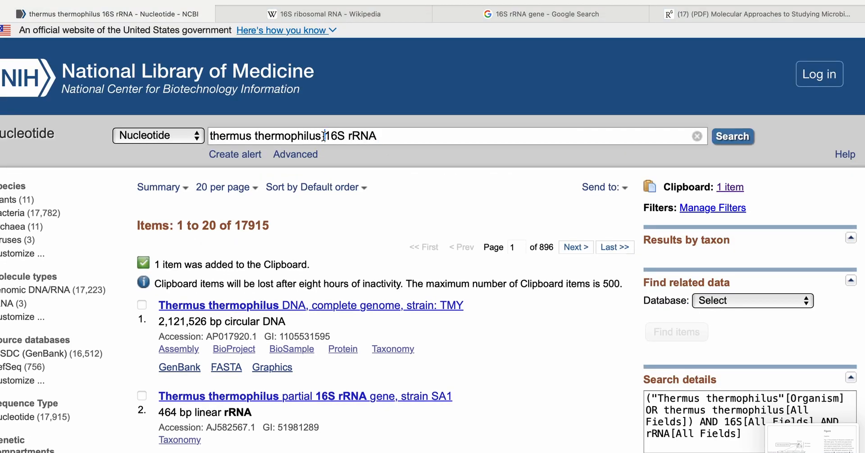
# - Replace the organism in the query with escherichia coli and search Nucleotide for "escherichia coli 16S rRNA"
pyautogui.moveTo(324, 136); pyautogui.dragTo(221, 122)
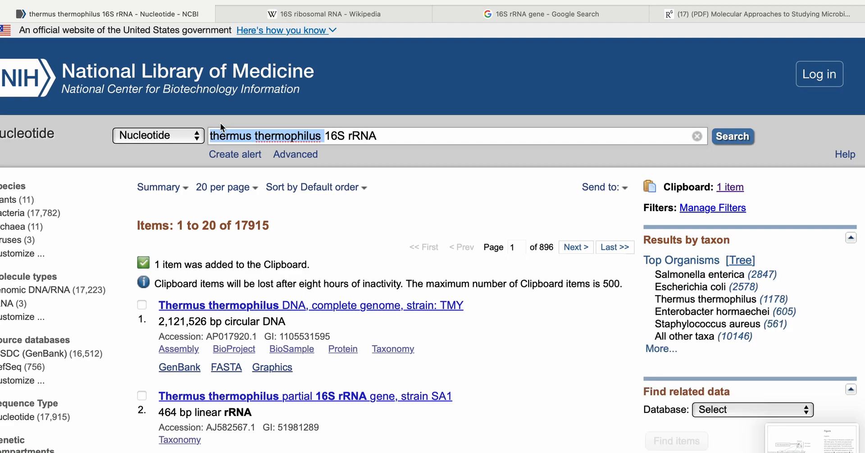
pyautogui.write('esche')
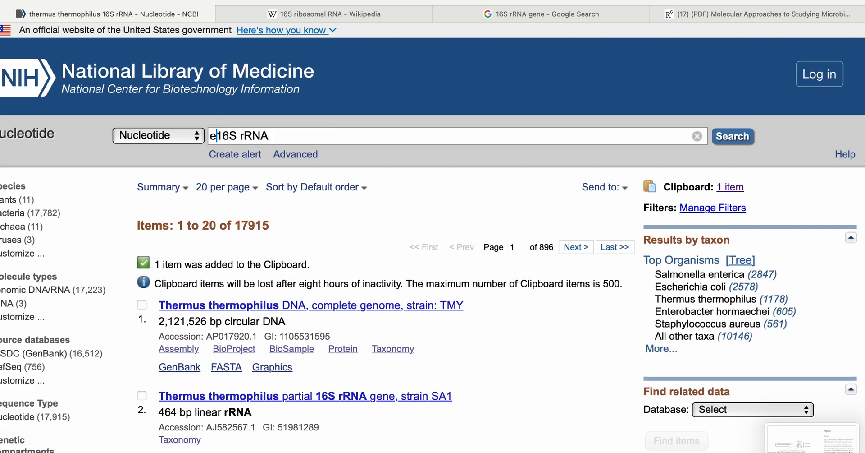
pyautogui.write('richia ')
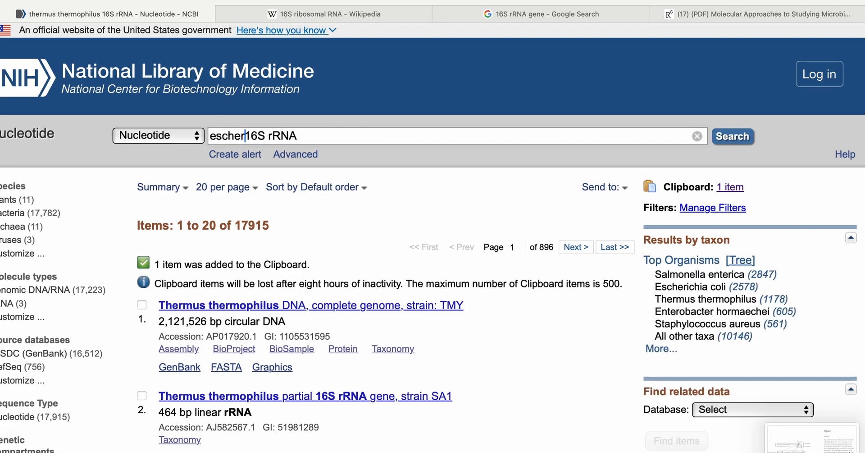
pyautogui.write('coli')
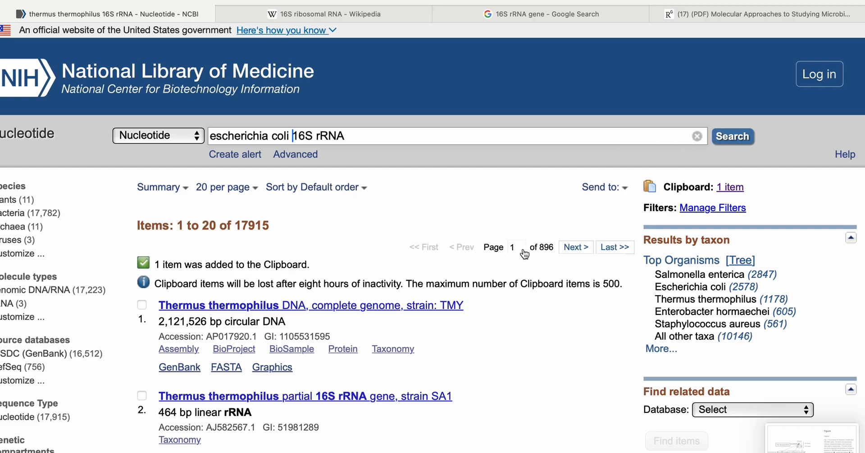
pyautogui.scroll(-3, 458, 285)
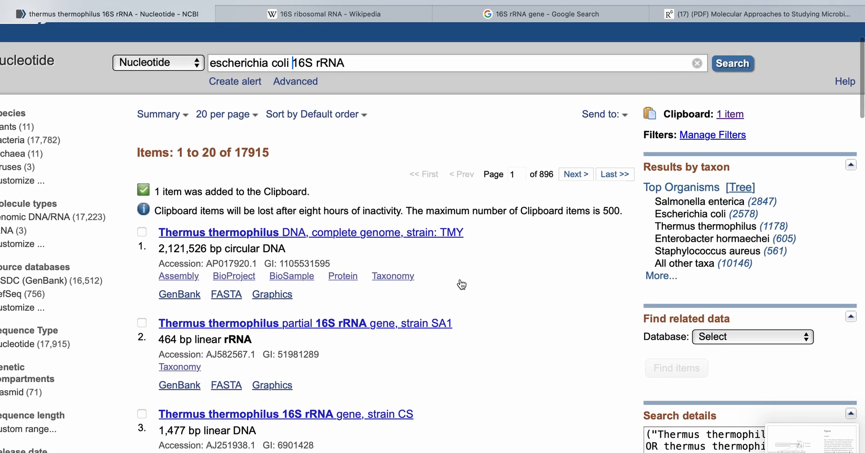
pyautogui.click(733, 64)
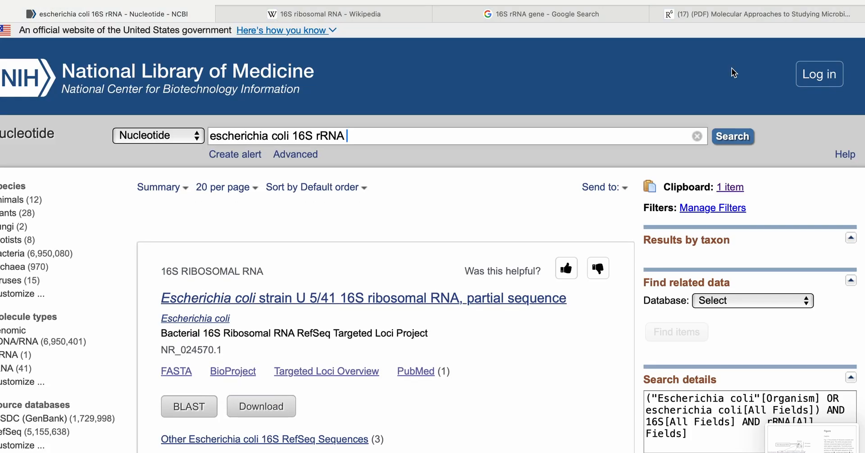
# - Select the E.coli rrnA gene record in the Escherichia coli search results
pyautogui.scroll(-1, 453, 311)
pyautogui.scroll(-10, 453, 311)
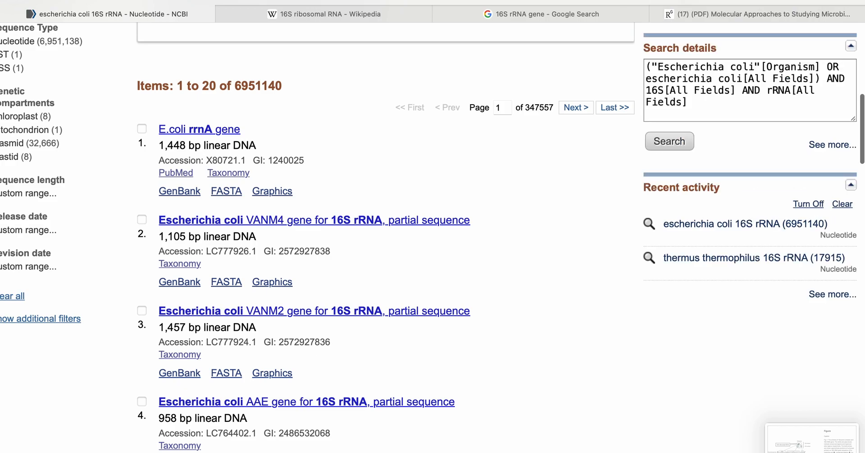
pyautogui.scroll(-2, 183, 357)
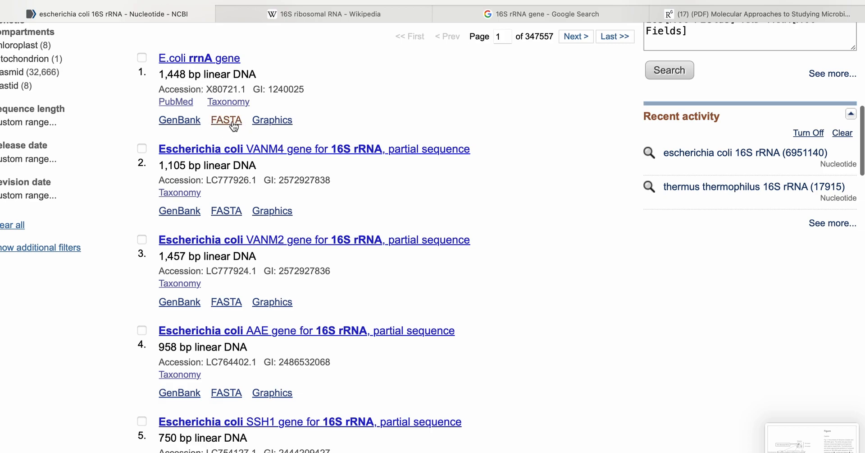
pyautogui.click(142, 57)
pyautogui.scroll(3, 397, 81)
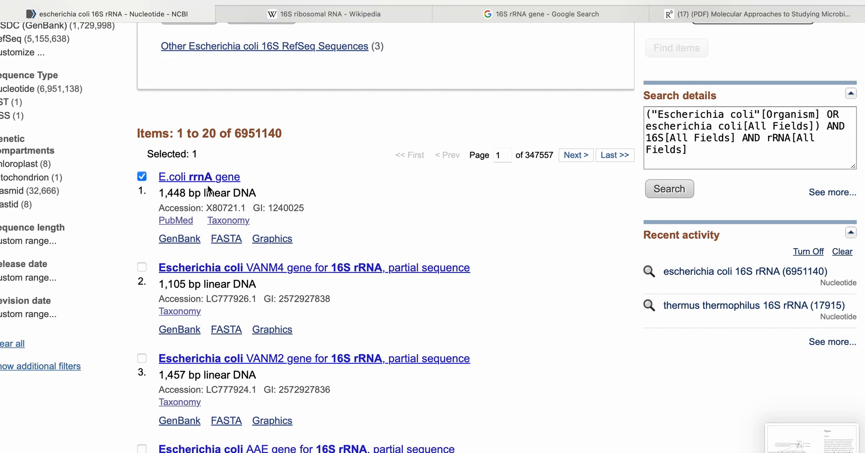
# - Examine the remaining Escherichia coli 16S rRNA records on the first results page, comparing their titles and sequence lengths
pyautogui.scroll(-7, 208, 188)
pyautogui.scroll(-5, 207, 180)
pyautogui.scroll(-13, 207, 181)
pyautogui.scroll(-2, 207, 181)
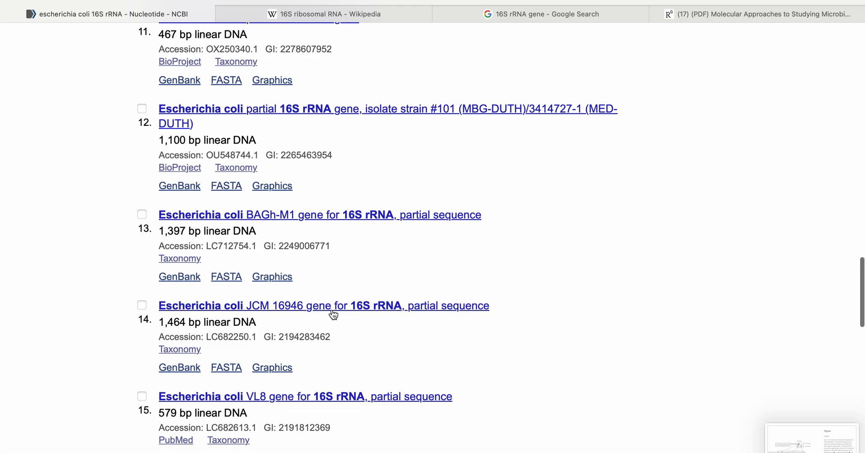
pyautogui.scroll(-10, 315, 323)
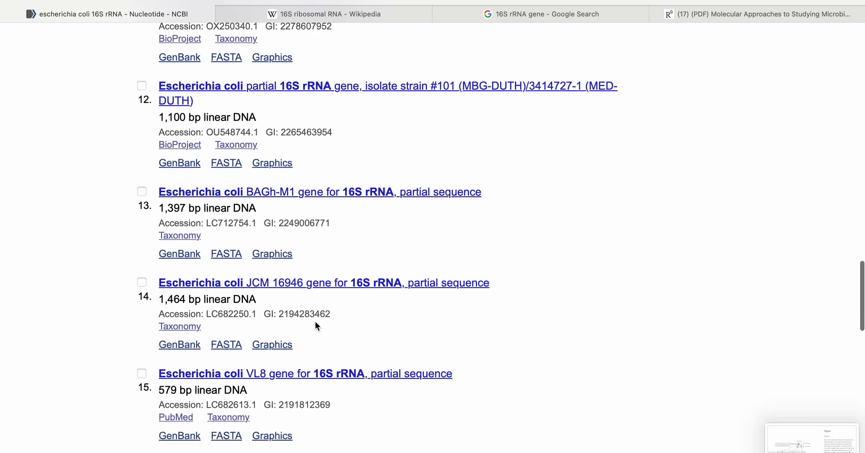
pyautogui.scroll(-1, 315, 321)
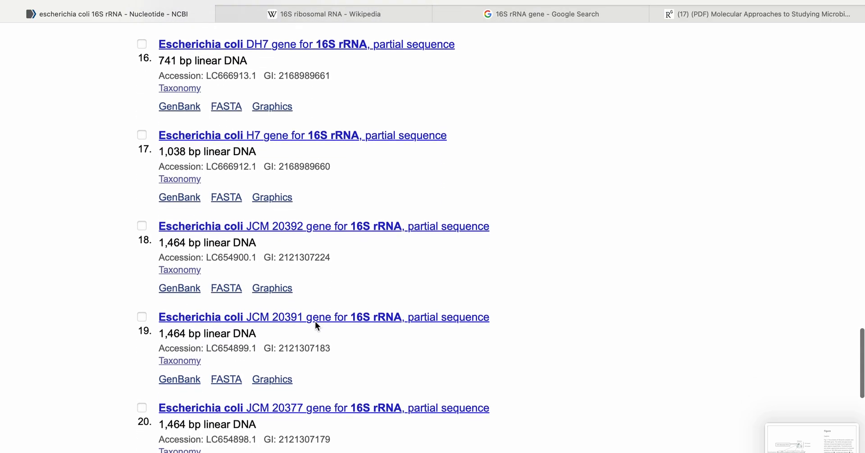
pyautogui.scroll(-4, 387, 246)
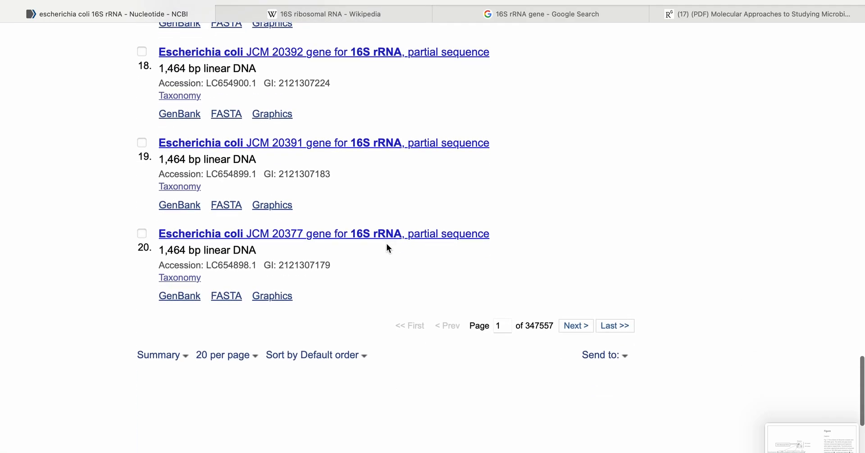
pyautogui.scroll(20, 388, 248)
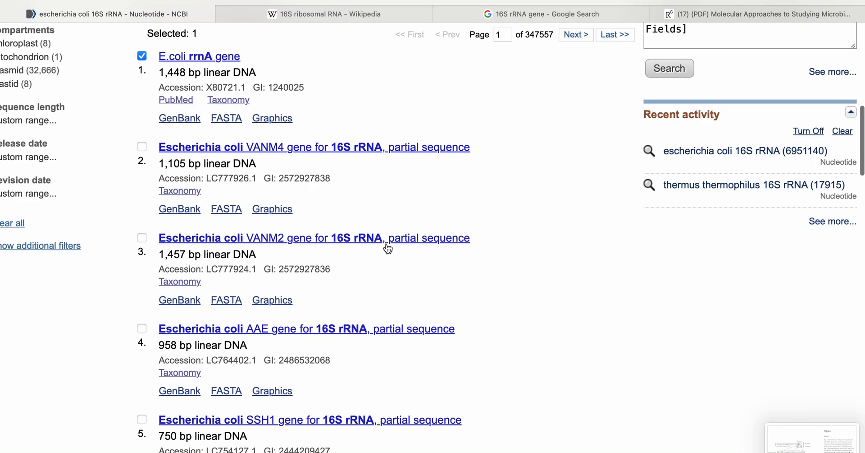
pyautogui.scroll(3, 386, 246)
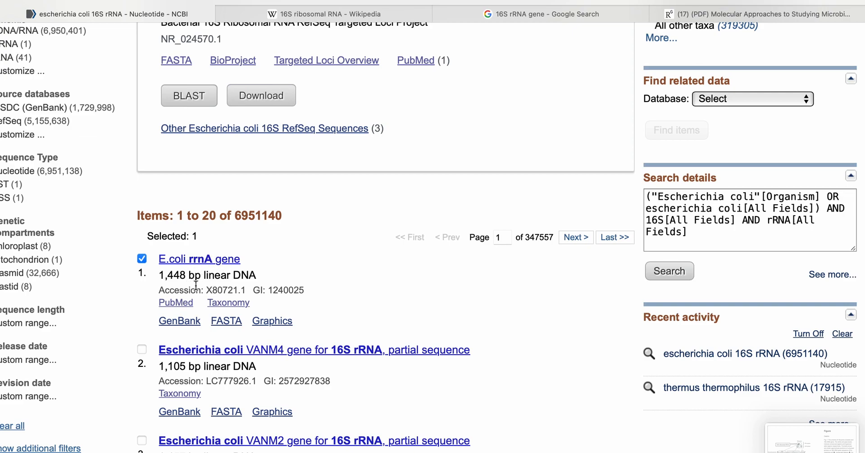
# - Deselect the E.coli rrnA gene record and select the Escherichia coli VANM2 gene for 16S rRNA, partial sequence instead
pyautogui.scroll(-3, 196, 285)
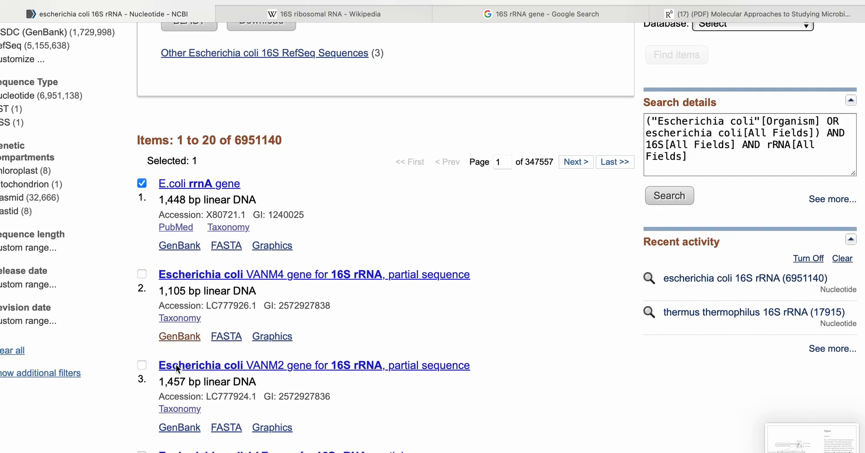
pyautogui.click(142, 183)
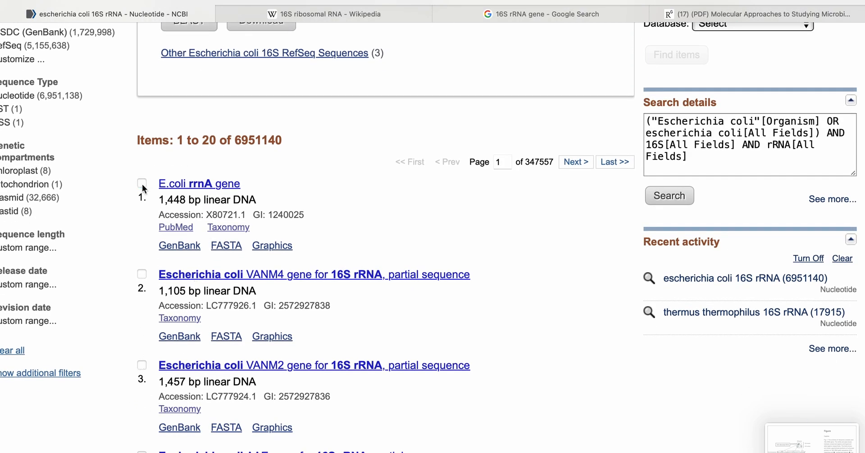
pyautogui.click(143, 365)
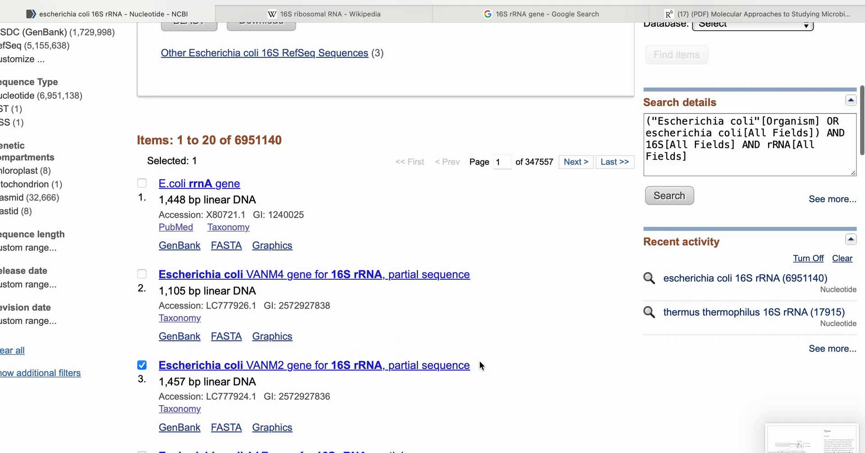
# - Send the selected Escherichia coli VANM2 16S rRNA record to the Clipboard as a complete record
pyautogui.scroll(-20, 479, 361)
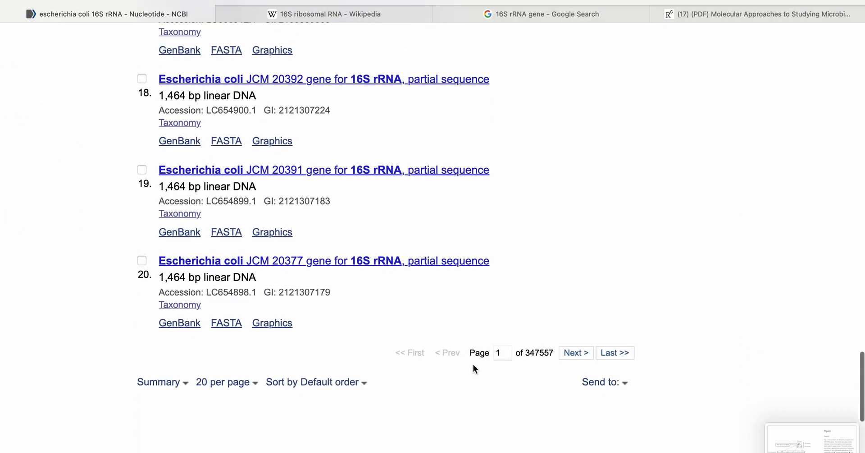
pyautogui.scroll(-3, 473, 363)
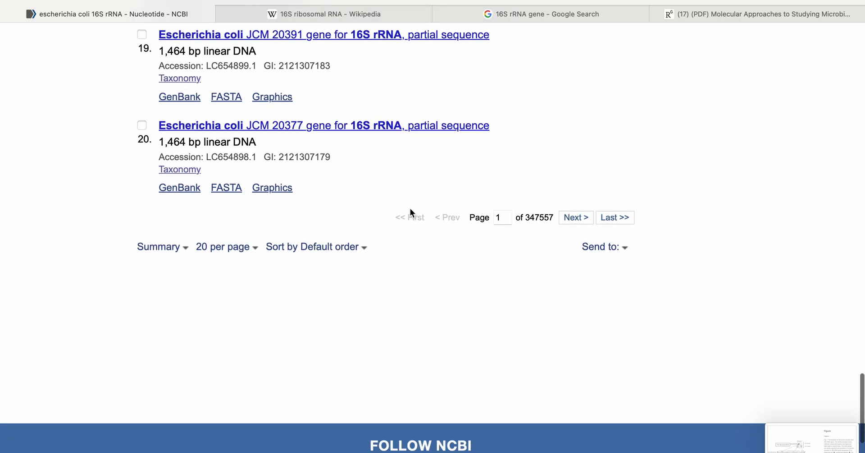
pyautogui.scroll(20, 410, 207)
pyautogui.scroll(10, 410, 212)
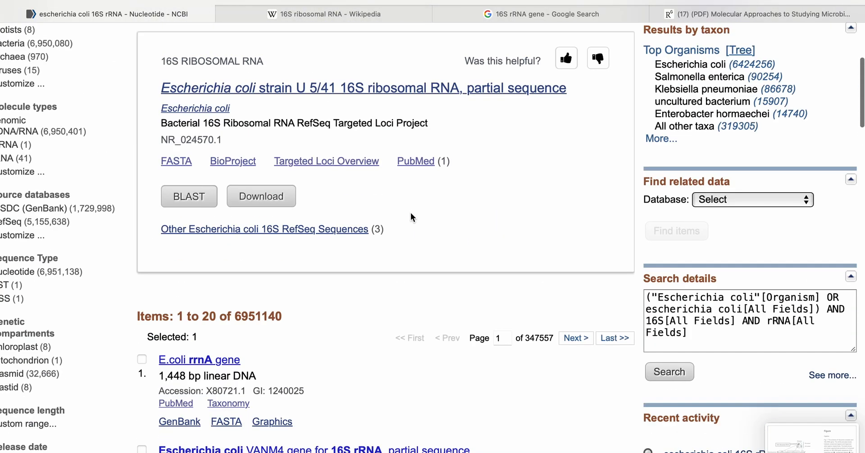
pyautogui.scroll(-5, 410, 213)
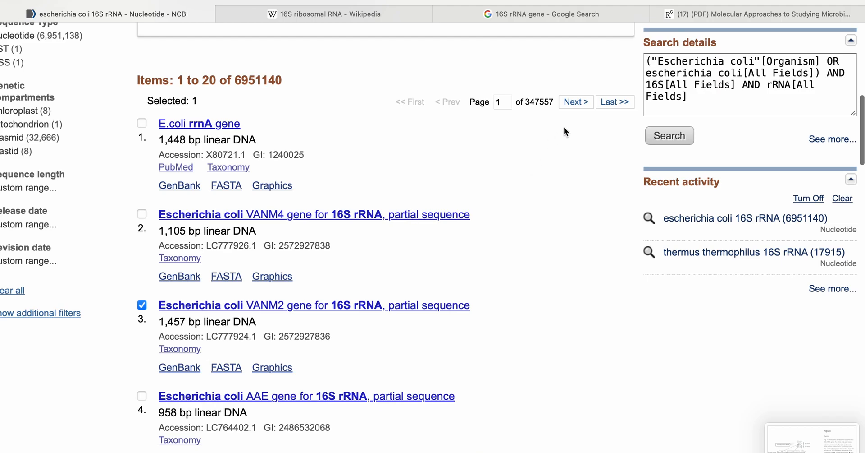
pyautogui.scroll(10, 566, 126)
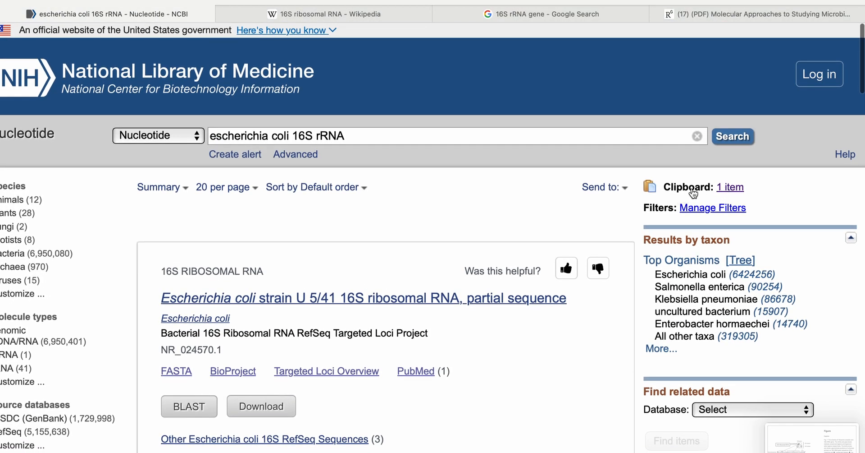
pyautogui.click(603, 187)
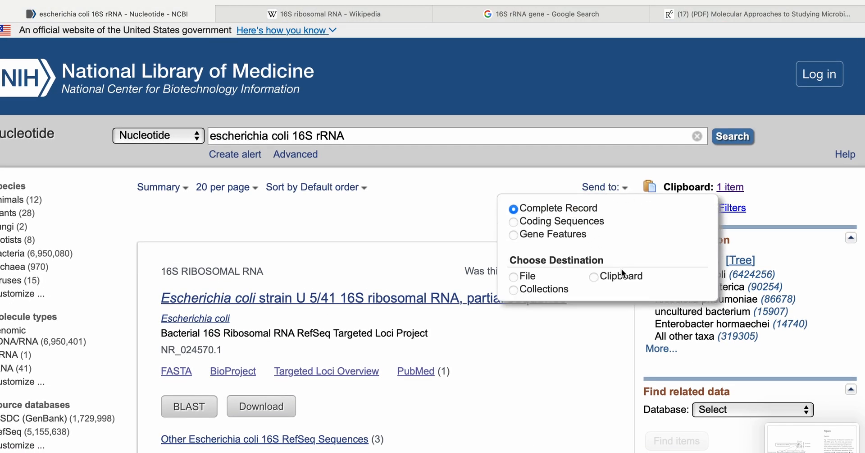
pyautogui.click(594, 276)
pyautogui.click(564, 342)
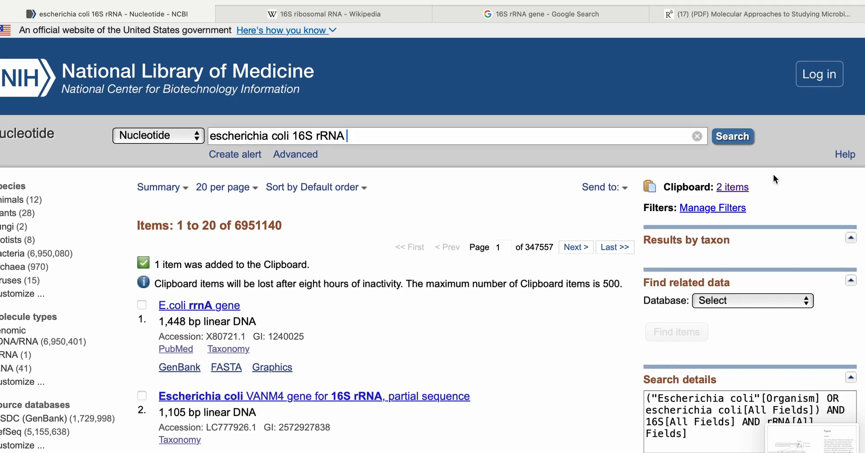
# - Open the Nucleotide Clipboard and display its items in FASTA format
pyautogui.click(735, 187)
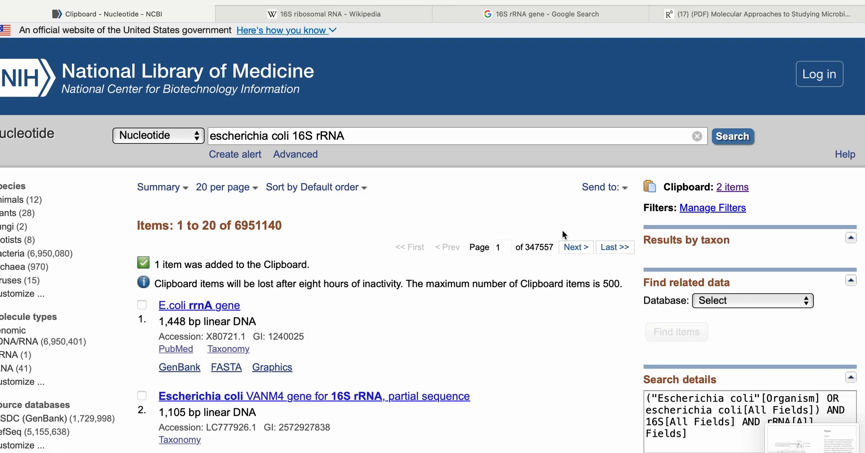
pyautogui.scroll(-3, 562, 230)
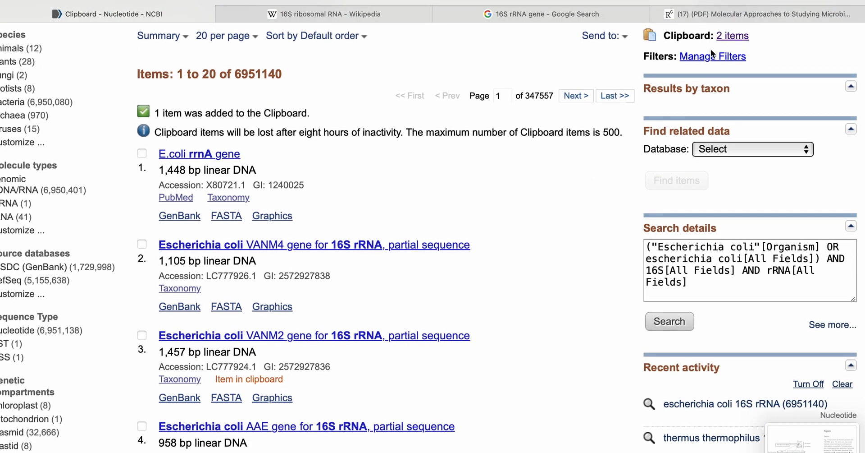
pyautogui.scroll(-1, 445, 345)
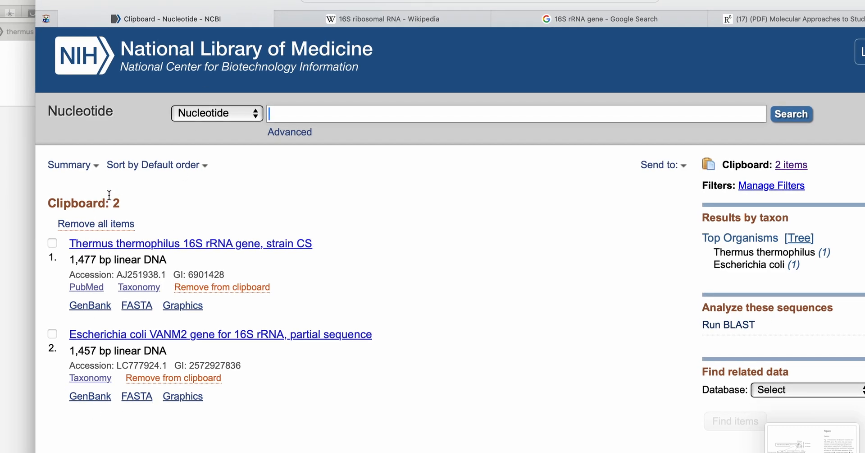
pyautogui.click(94, 167)
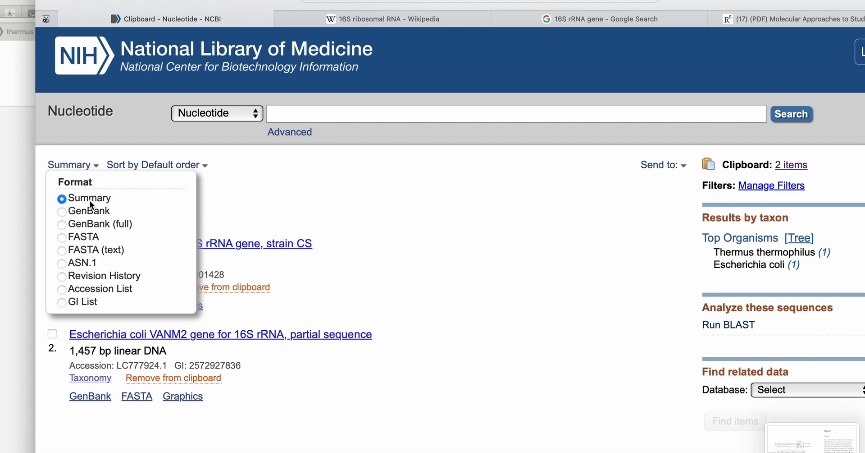
pyautogui.click(79, 239)
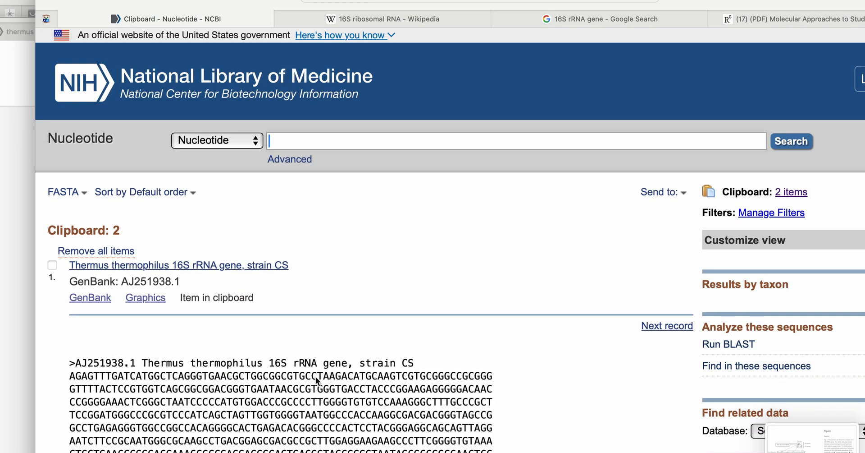
# - Examine the FASTA sequences of the Thermus thermophilus and Escherichia coli records in the Clipboard
pyautogui.scroll(-5, 316, 377)
pyautogui.scroll(-5, 316, 376)
pyautogui.scroll(5, 316, 376)
pyautogui.scroll(-2, 315, 377)
pyautogui.scroll(-2, 316, 377)
pyautogui.scroll(-4, 316, 378)
pyautogui.scroll(-2, 317, 380)
pyautogui.scroll(7, 317, 380)
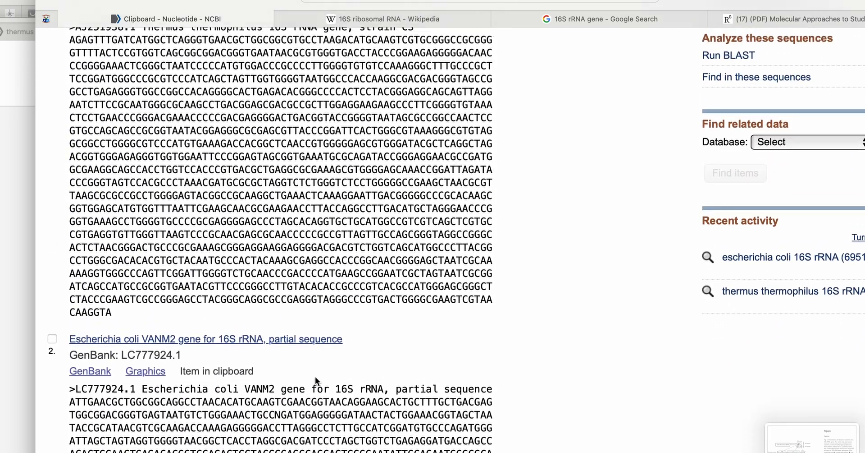
pyautogui.scroll(3, 315, 380)
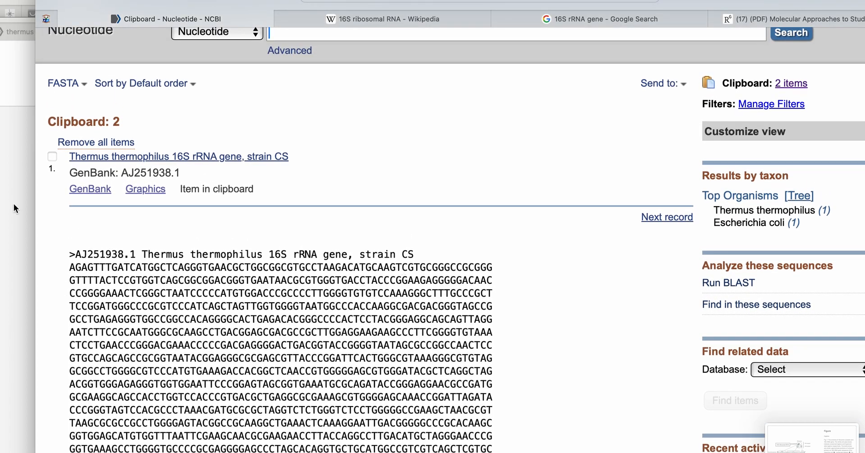
# - Select both the Thermus thermophilus strain CS and Escherichia coli VANM2 records in the Clipboard
pyautogui.click(55, 156)
pyautogui.scroll(-9, 55, 156)
pyautogui.click(52, 177)
pyautogui.scroll(12, 246, 170)
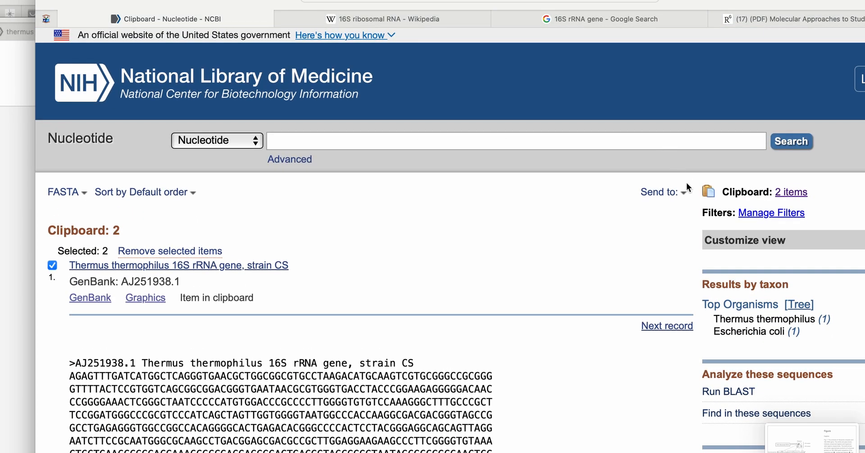
# - Create a download file of the selected complete records in FASTA format with the default sort order
pyautogui.click(682, 199)
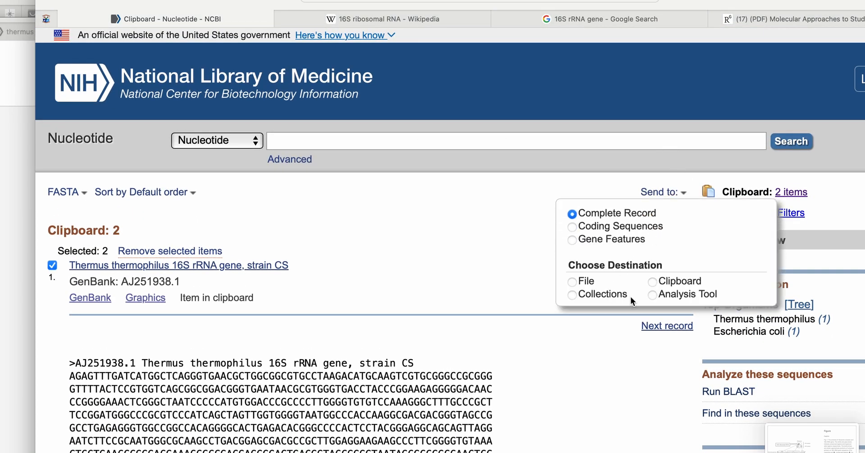
pyautogui.click(580, 280)
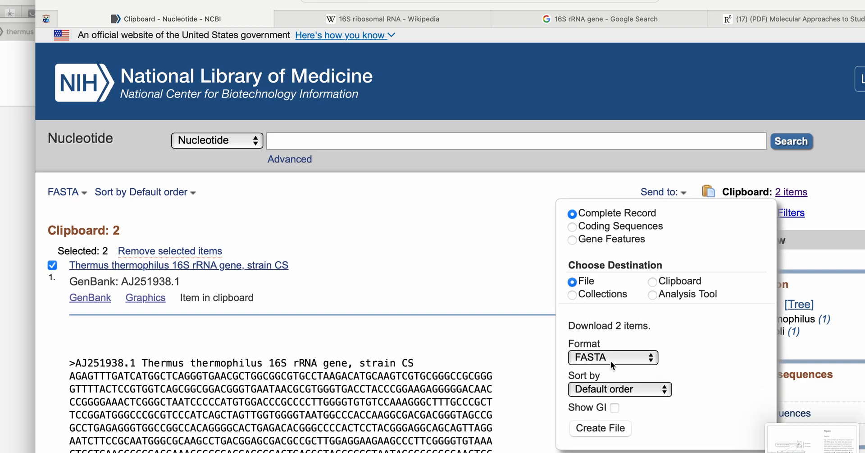
pyautogui.scroll(-2, 611, 361)
pyautogui.scroll(-3, 610, 360)
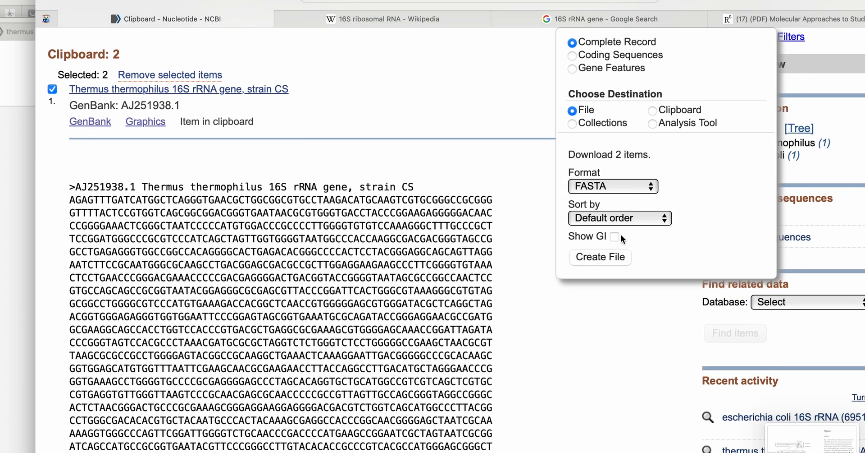
pyautogui.click(615, 257)
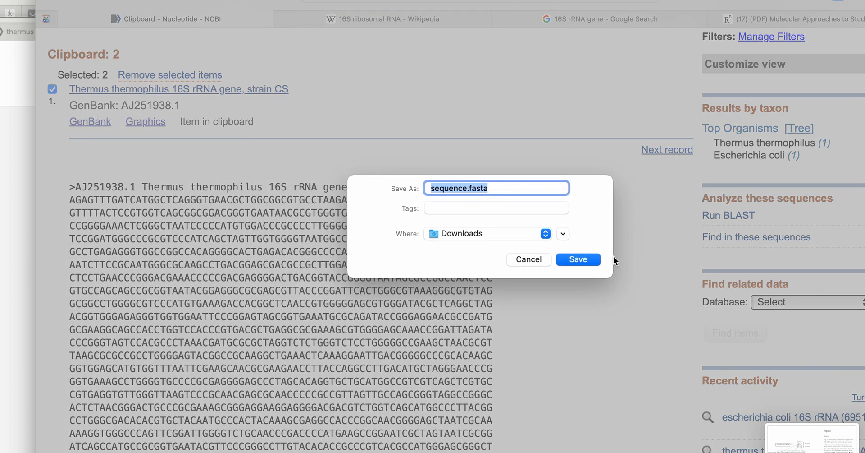
# - Name the download file "16S rRNA expt1.fasta"
pyautogui.click(467, 188)
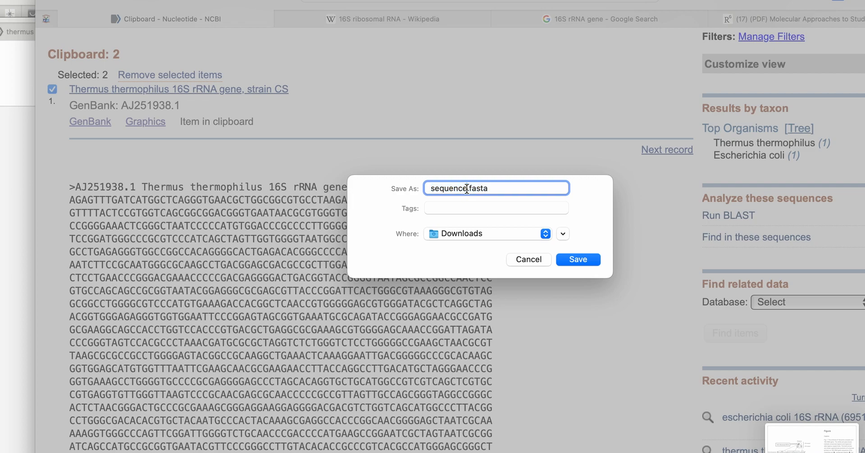
pyautogui.doubleClick(466, 188)
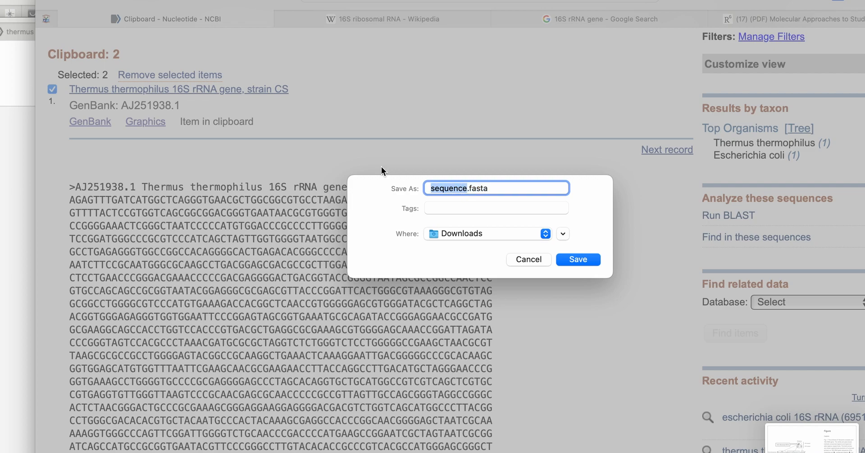
pyautogui.press('BackSpace')
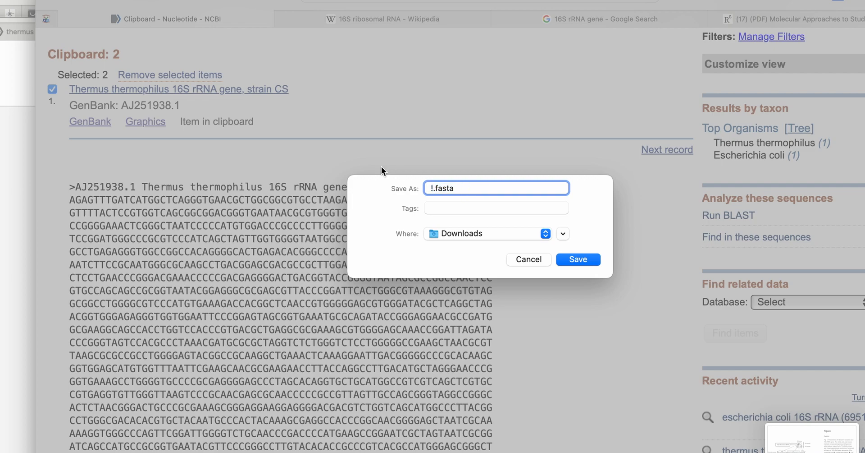
pyautogui.write('16S rRNA expt1')
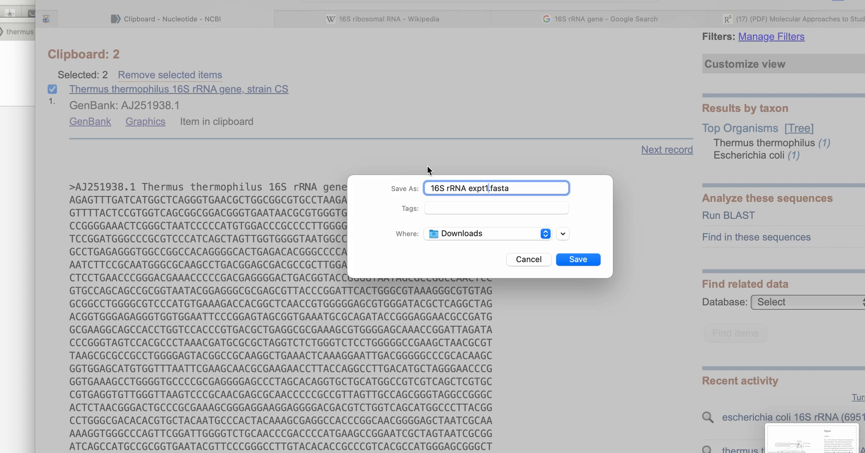
# - Tag the file with "16S rRNA gene" and "BT430 Extremophiles" and save it in Downloads
pyautogui.click(470, 208)
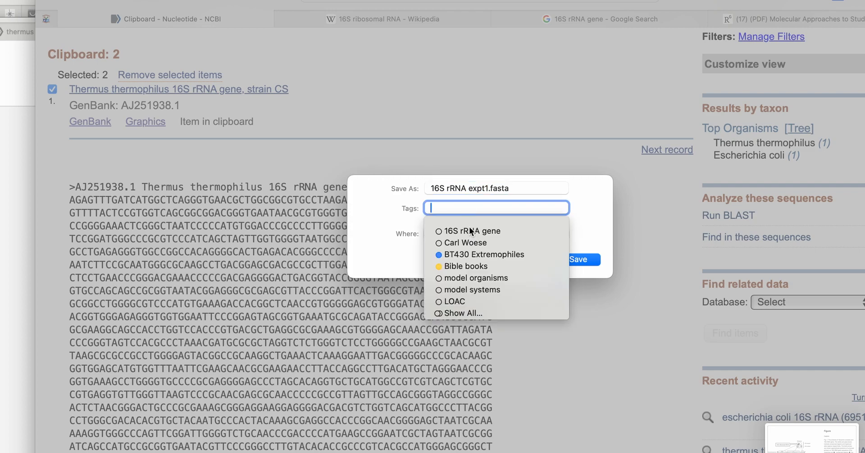
pyautogui.click(470, 231)
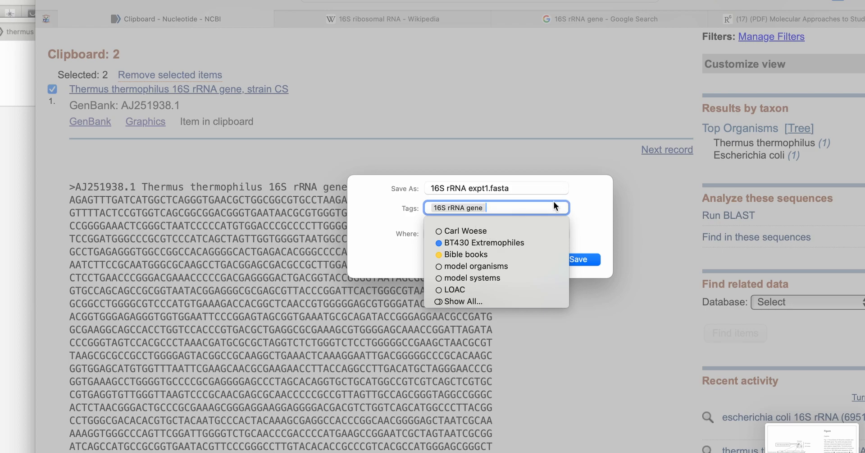
pyautogui.click(524, 242)
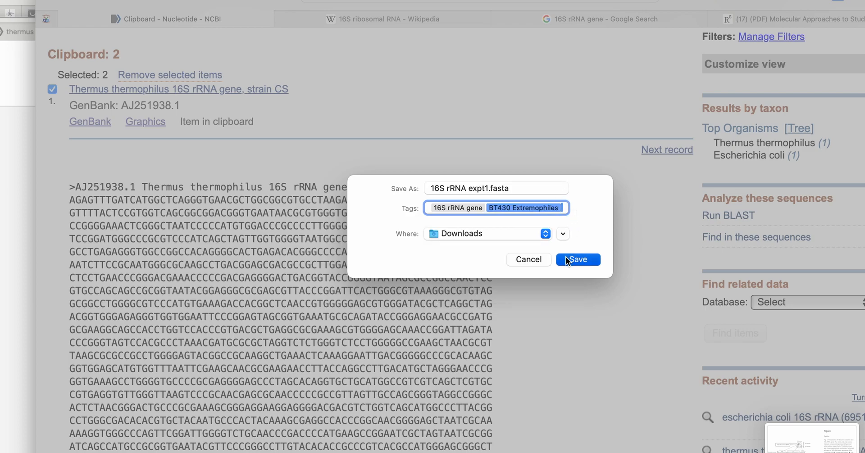
pyautogui.click(566, 259)
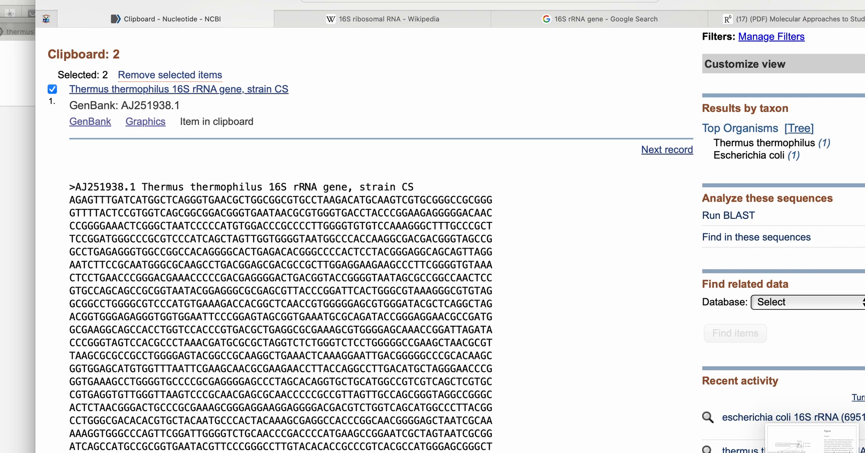
# - Switch to UGENE and open the file 16S rRNA expt1.fasta from Downloads
pyautogui.press('super+Tab')
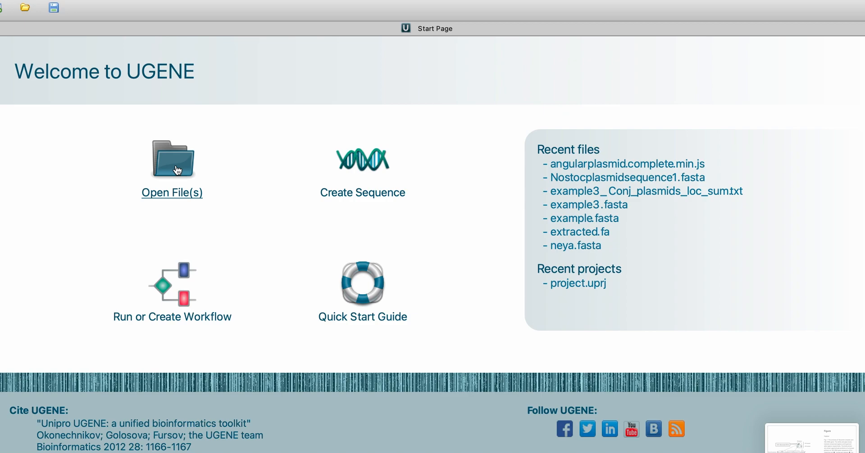
pyautogui.click(179, 193)
pyautogui.click(327, 98)
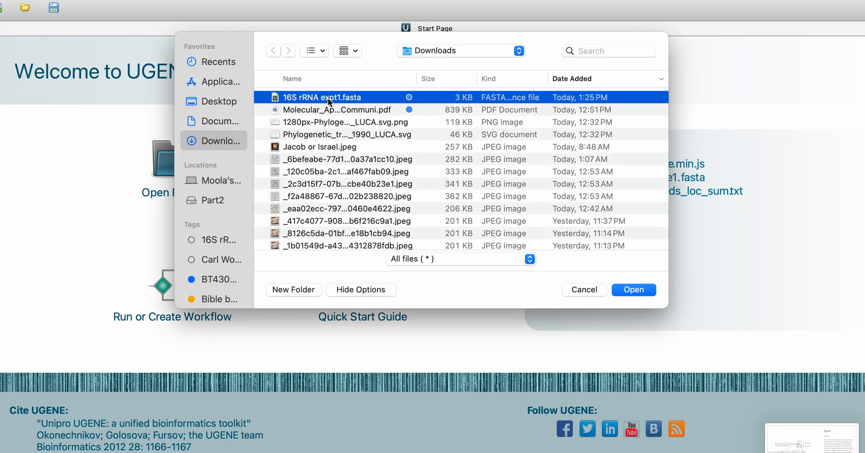
pyautogui.click(634, 289)
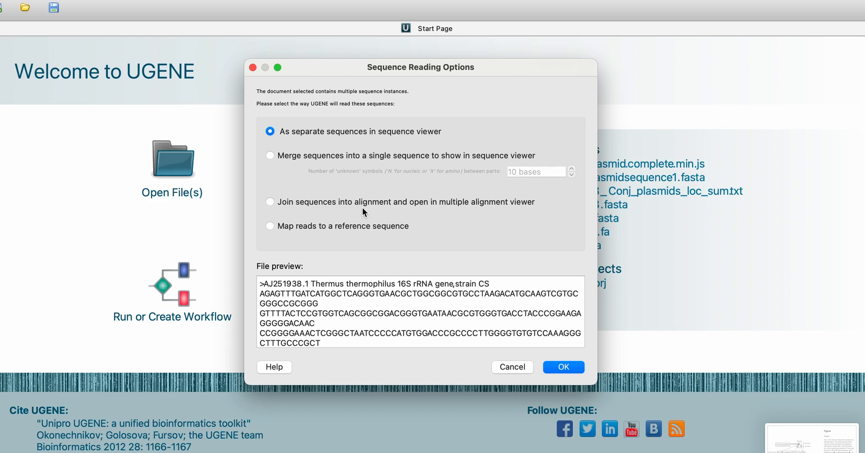
# - Read the file's contents as separate sequences in the sequence viewer
pyautogui.click(270, 202)
pyautogui.click(287, 132)
pyautogui.click(566, 369)
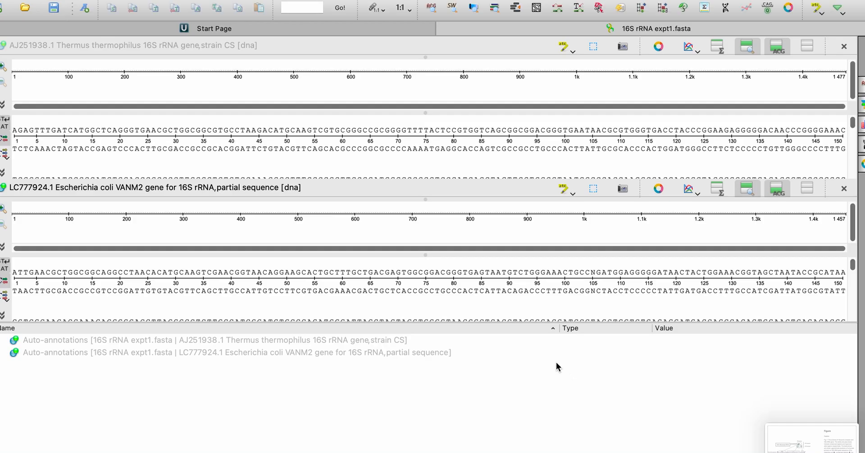
# - Examine the bases of the Thermus thermophilus and Escherichia coli sequences further along their length
pyautogui.click(356, 161)
pyautogui.scroll(-5, 356, 160)
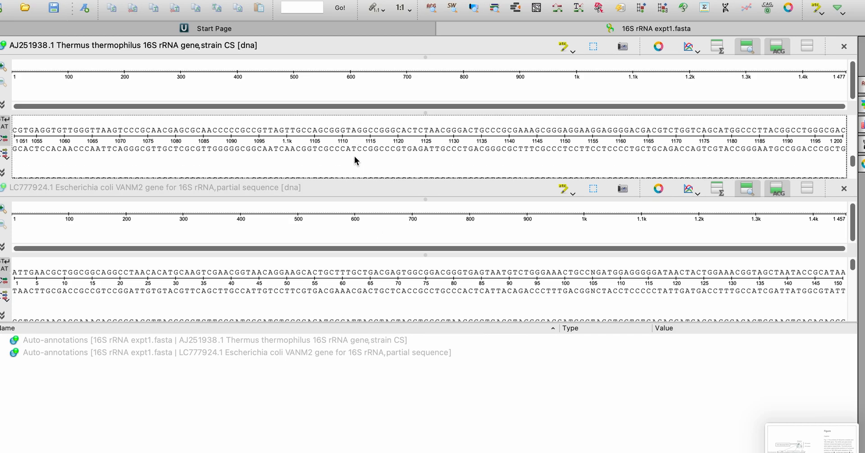
pyautogui.scroll(-2, 356, 160)
pyautogui.click(340, 287)
pyautogui.scroll(-5, 339, 287)
pyautogui.scroll(-4, 339, 287)
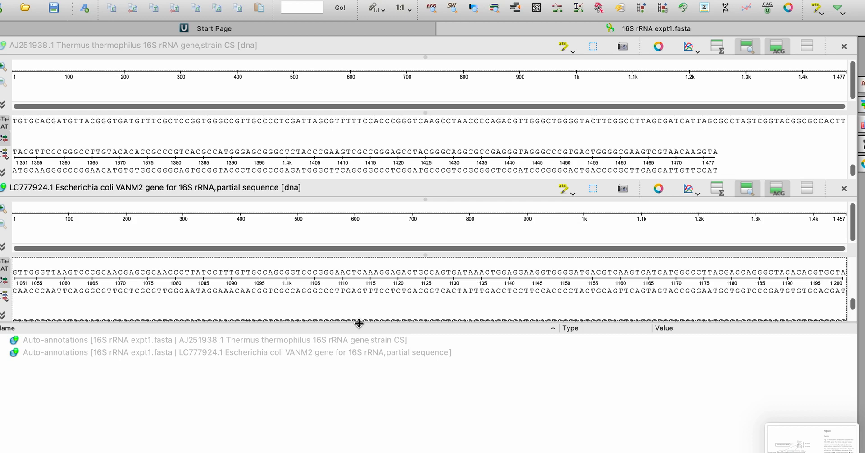
# - Enlarge the area of the sequence views and show the circular view of the Escherichia coli VANM2 sequence
pyautogui.moveTo(359, 323); pyautogui.dragTo(359, 395)
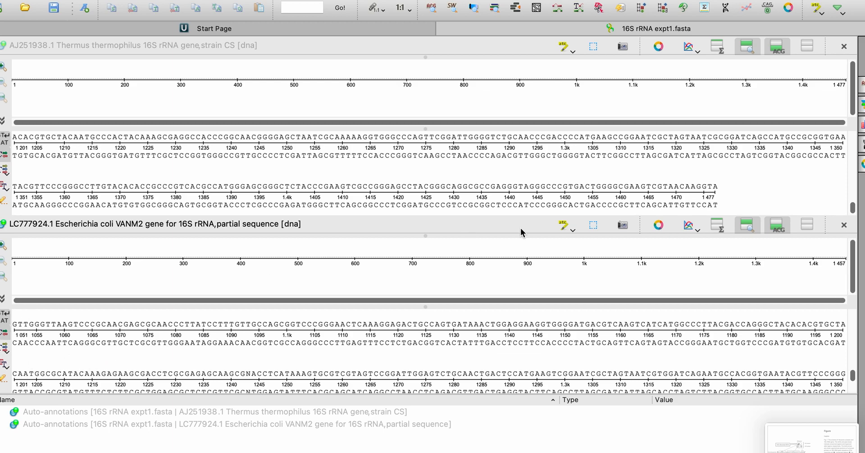
pyautogui.click(661, 225)
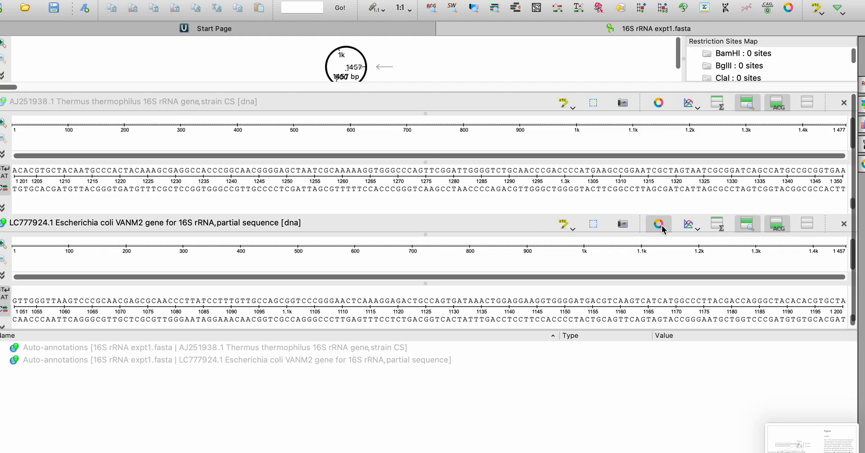
# - Enlarge the circular view of the Escherichia coli VANM2 sequence to inspect it, and hide that view again
pyautogui.moveTo(547, 91); pyautogui.dragTo(546, 237)
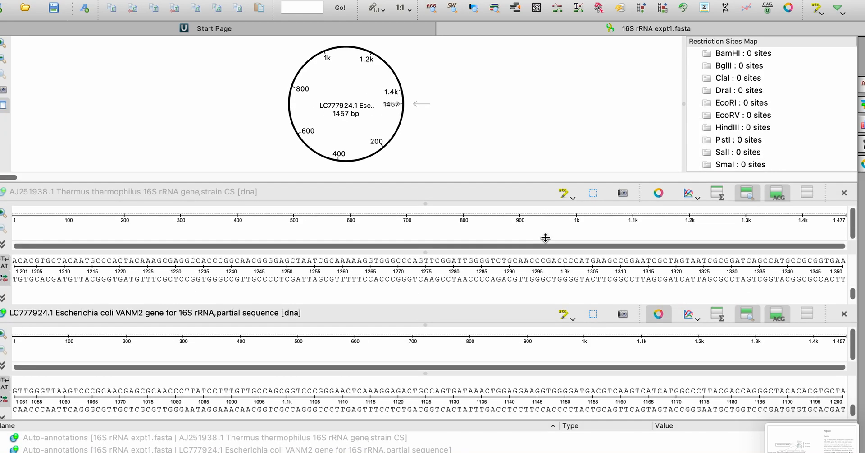
pyautogui.moveTo(545, 231); pyautogui.dragTo(556, 113)
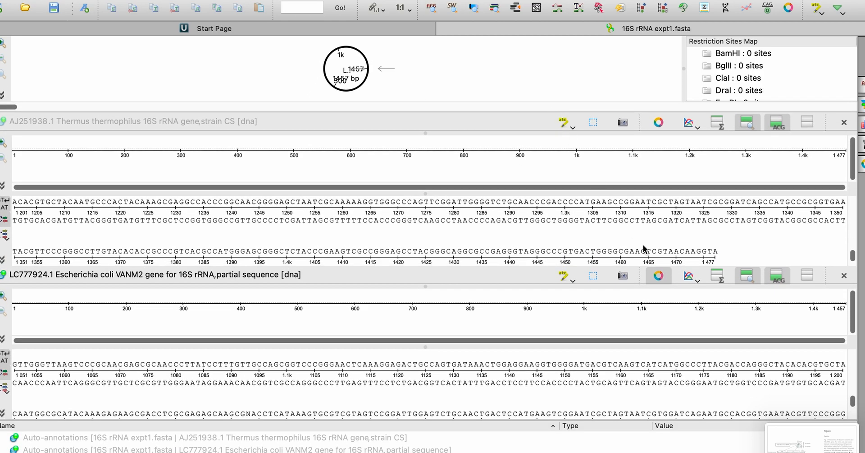
pyautogui.click(658, 276)
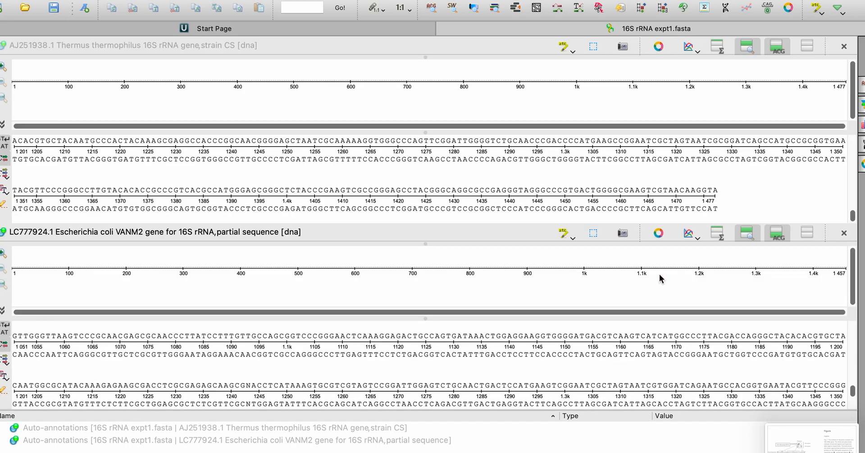
# - Activate the Thermus thermophilus and Escherichia coli sequence views in turn and bring up the available multiple sequence alignment methods
pyautogui.click(593, 126)
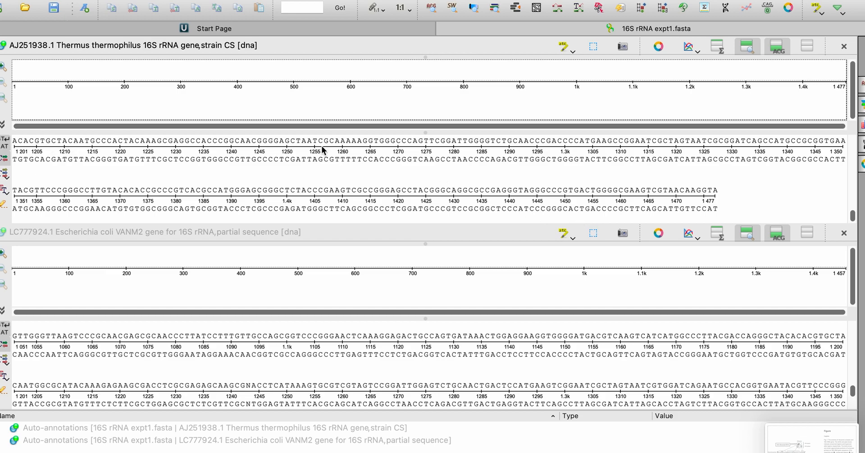
pyautogui.click(700, 283)
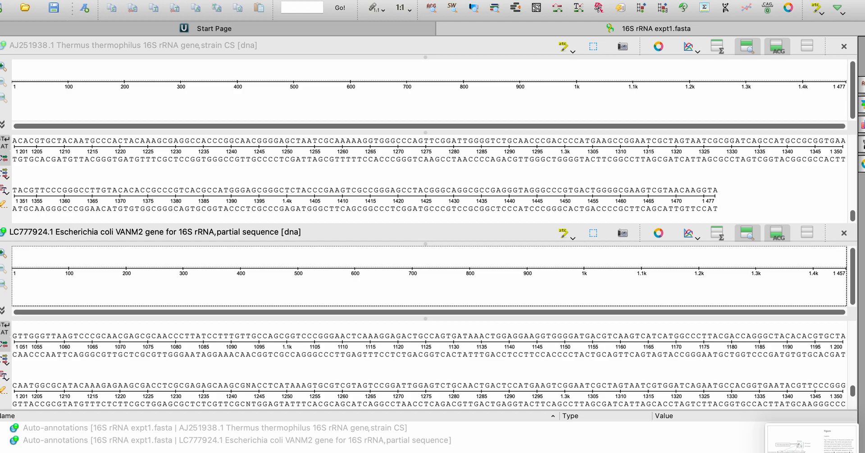
pyautogui.click(195, 0)
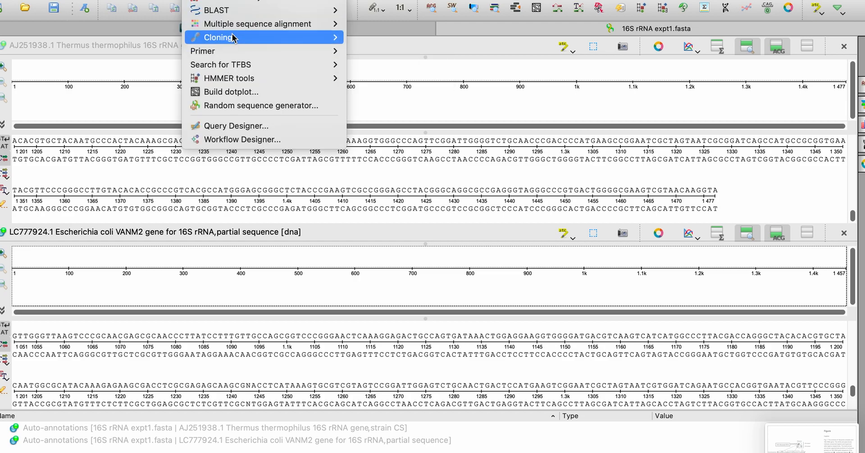
pyautogui.moveTo(234, 23)
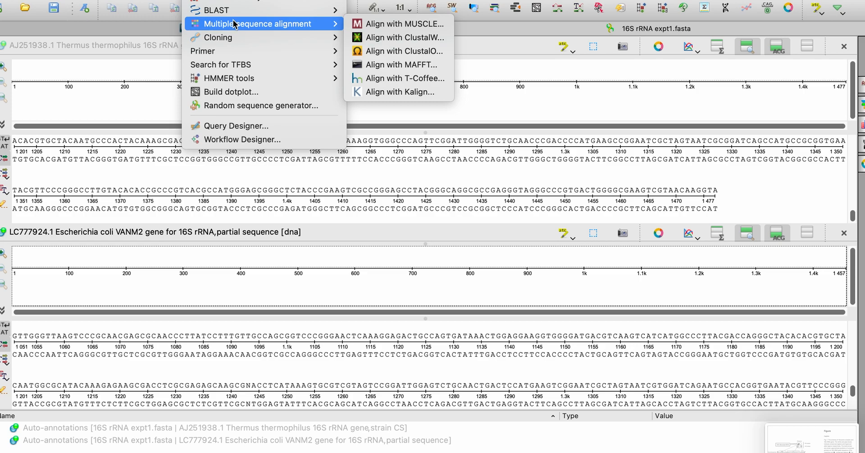